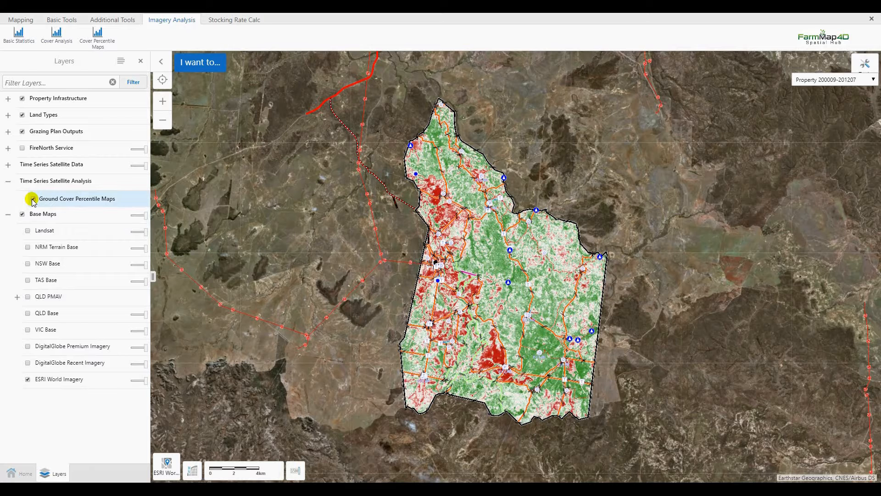
- Zoom in and out on the property's ground cover percentile map to inspect the red and green areas
{"action": "left_click", "coordinate": [506, 182]}
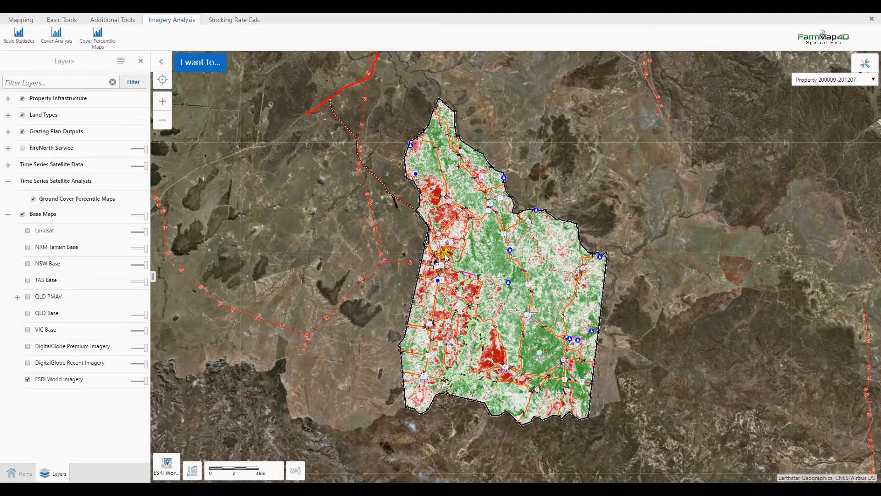
{"action": "scroll", "coordinate": [439, 220], "scroll_direction": "up", "scroll_amount": 5}
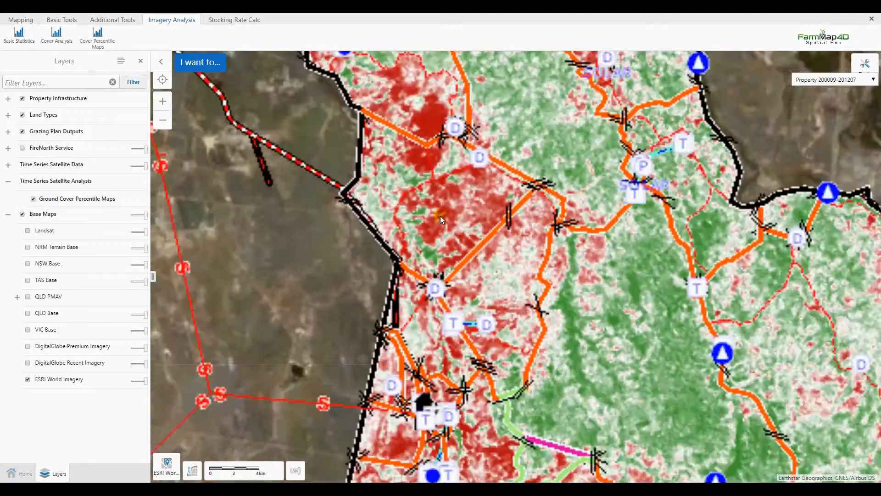
{"action": "scroll", "coordinate": [444, 209], "scroll_direction": "up", "scroll_amount": 2}
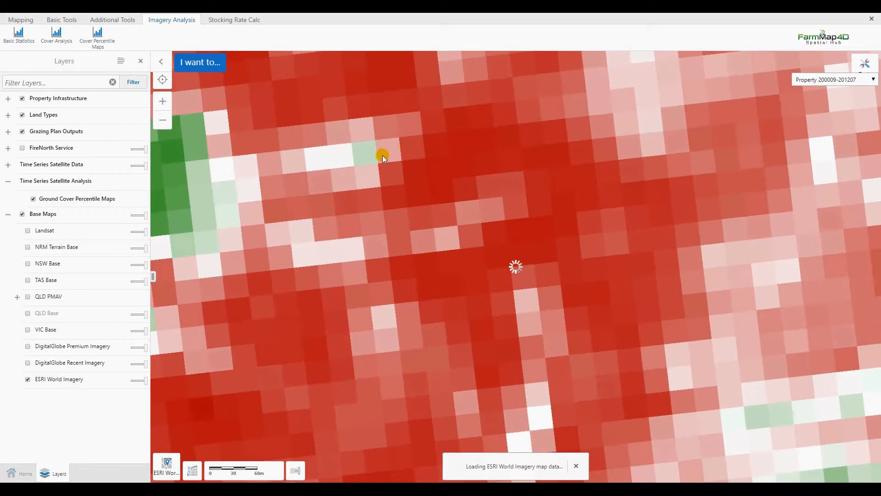
{"action": "scroll", "coordinate": [402, 164], "scroll_direction": "down", "scroll_amount": 5}
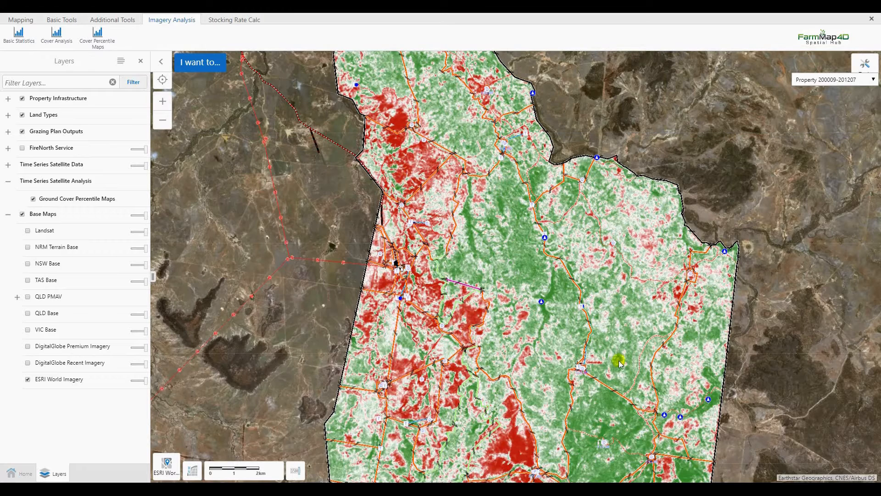
{"action": "scroll", "coordinate": [420, 235], "scroll_direction": "down", "scroll_amount": 3}
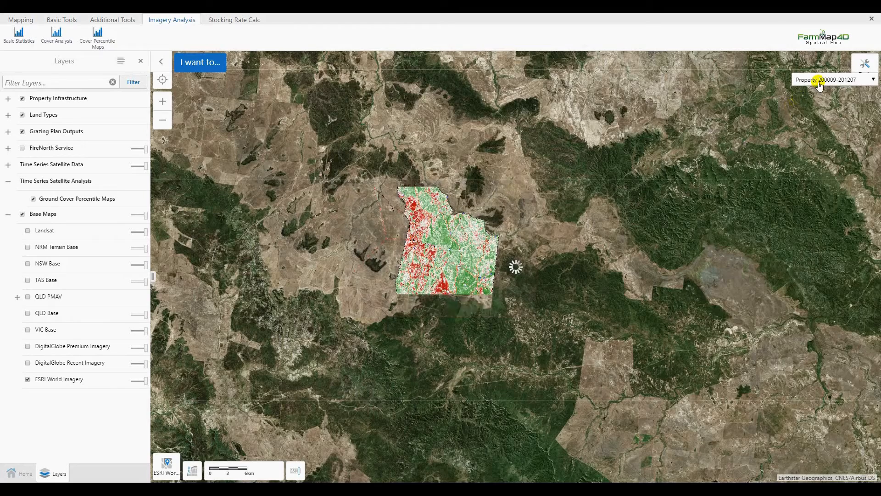
{"action": "left_click", "coordinate": [820, 80]}
{"action": "left_click", "coordinate": [817, 113]}
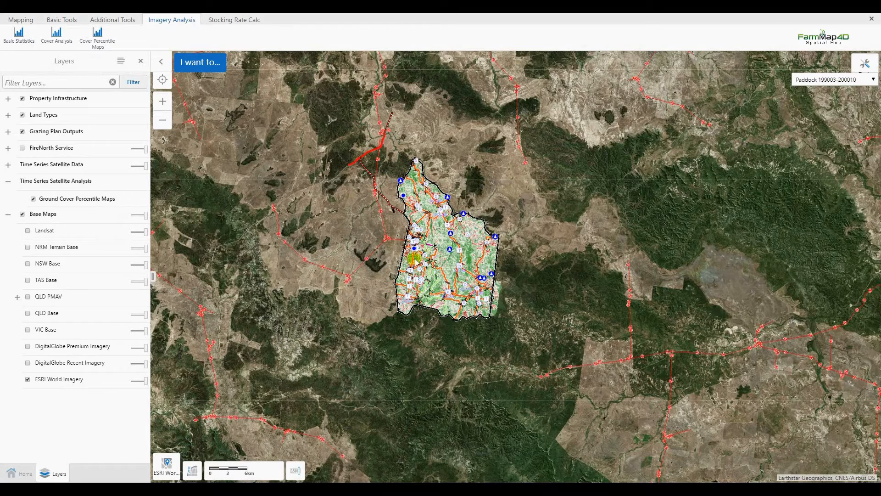
{"action": "scroll", "coordinate": [411, 259], "scroll_direction": "up", "scroll_amount": 3}
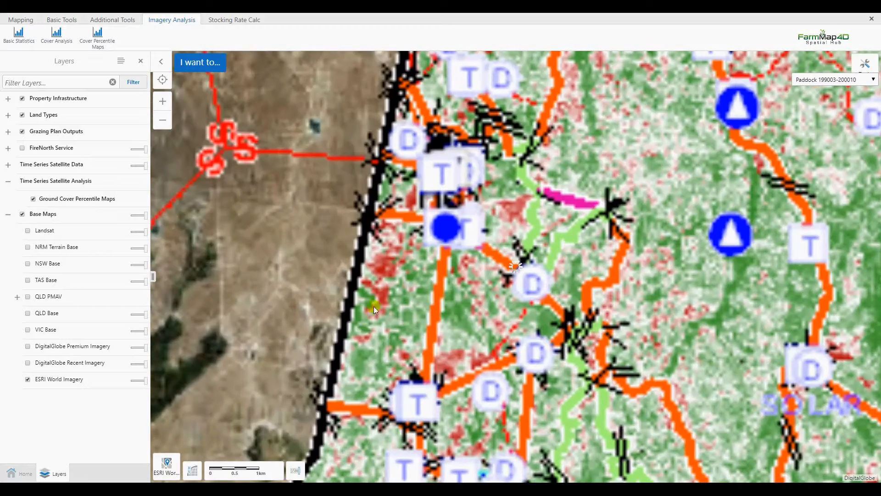
{"action": "scroll", "coordinate": [364, 357], "scroll_direction": "up", "scroll_amount": 3}
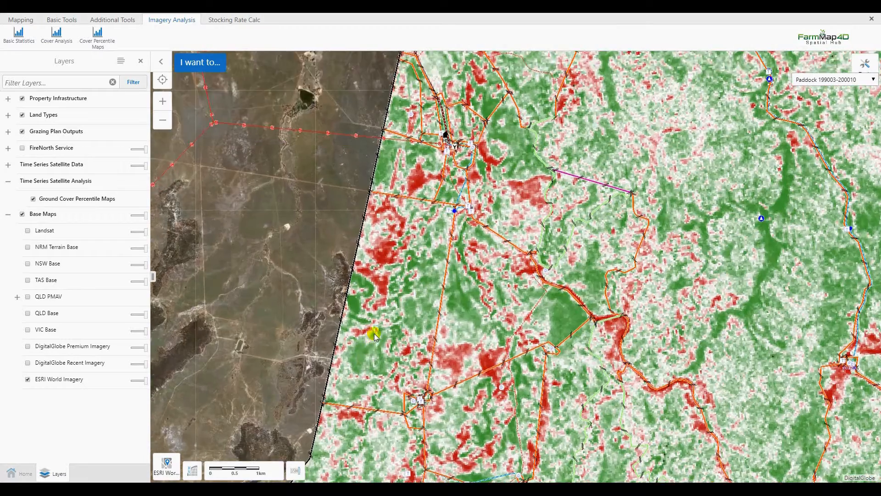
{"action": "scroll", "coordinate": [444, 206], "scroll_direction": "up", "scroll_amount": 3}
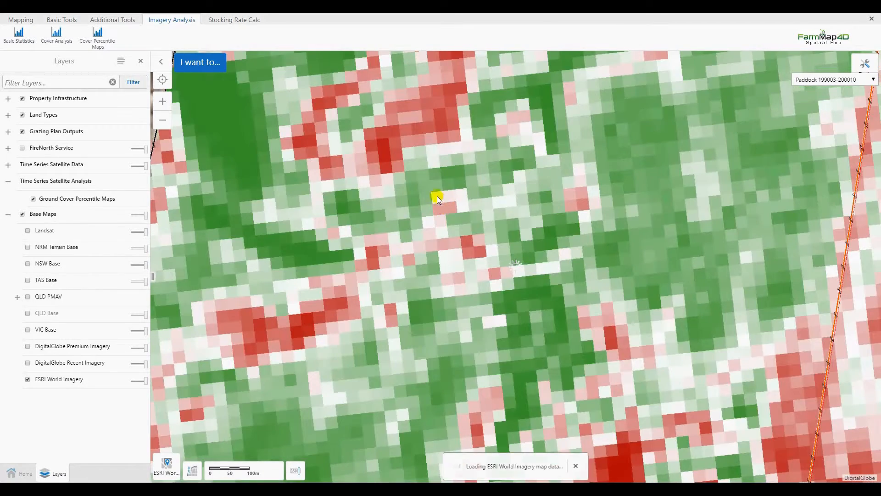
{"action": "scroll", "coordinate": [436, 203], "scroll_direction": "down", "scroll_amount": 5}
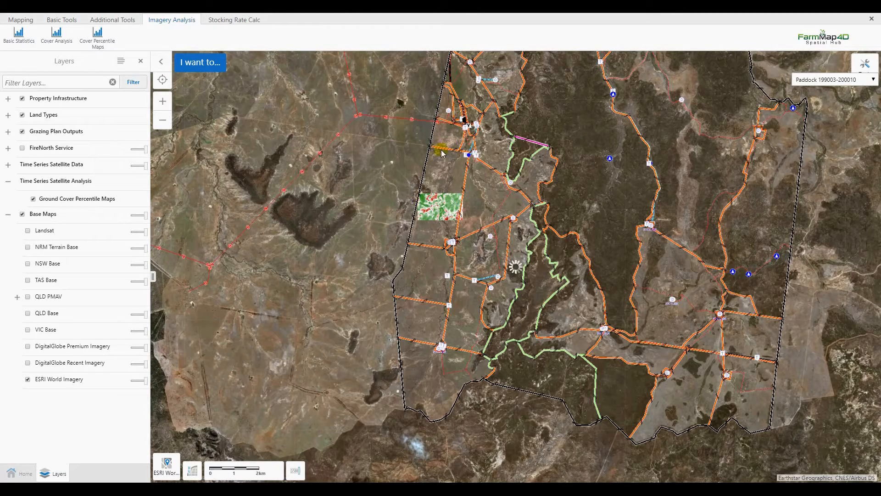
{"action": "scroll", "coordinate": [426, 224], "scroll_direction": "up", "scroll_amount": 1}
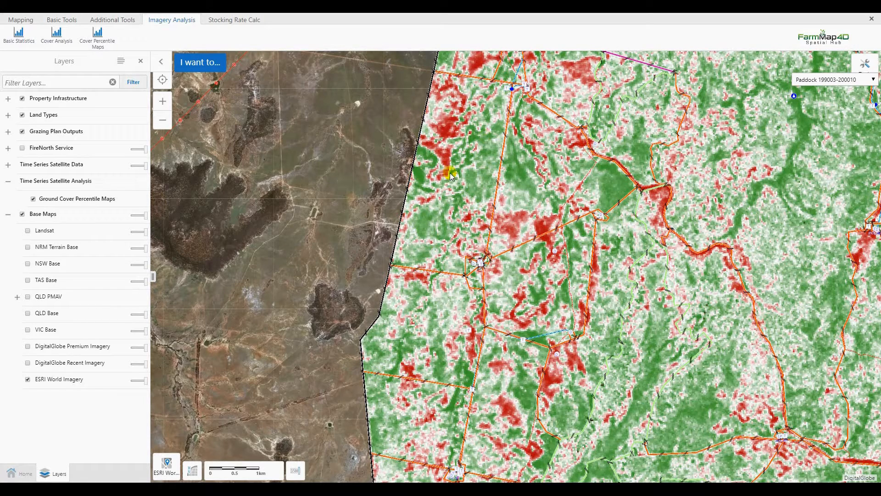
- Turn off the Ground Cover Percentile Maps layer and zoom back out to the whole property
{"action": "left_click", "coordinate": [33, 199]}
{"action": "scroll", "coordinate": [316, 198], "scroll_direction": "down", "scroll_amount": 1}
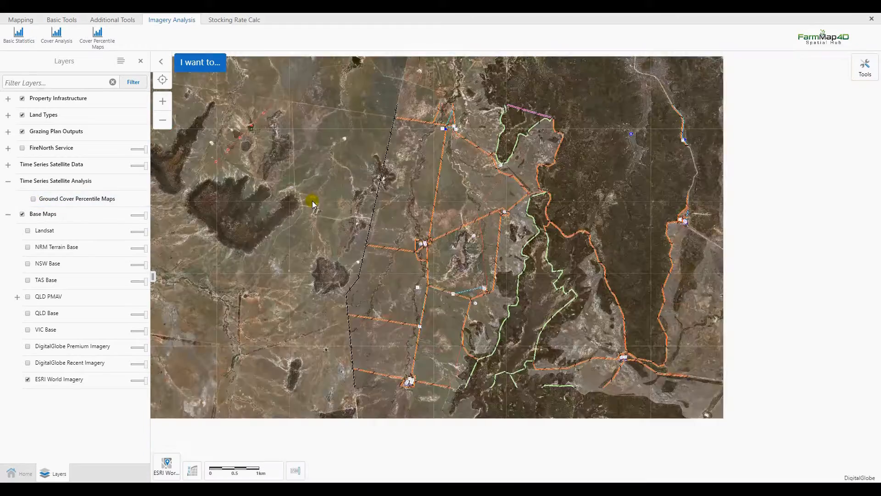
{"action": "scroll", "coordinate": [320, 194], "scroll_direction": "down", "scroll_amount": 2}
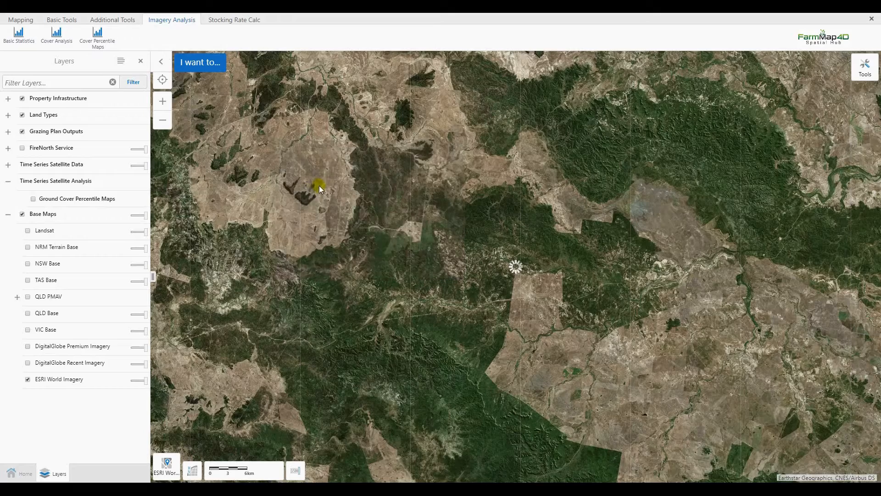
{"action": "scroll", "coordinate": [271, 147], "scroll_direction": "up", "scroll_amount": 1}
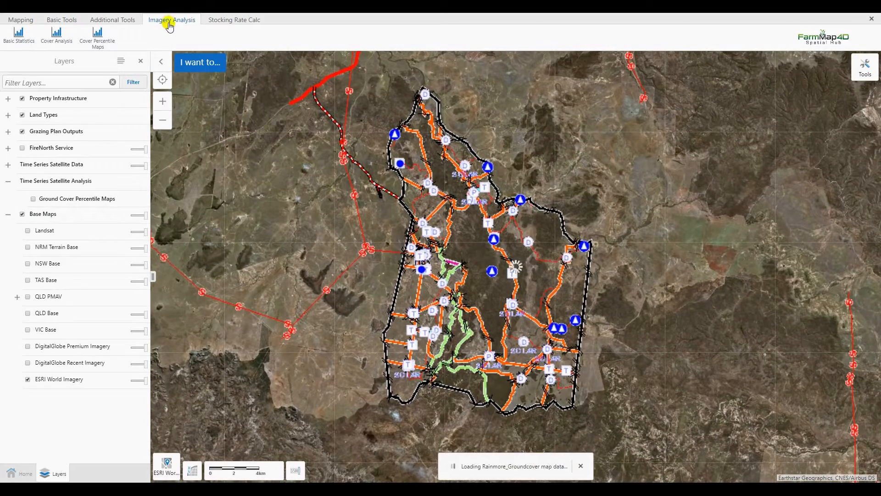
- Open the Cover Percentile Maps tool and set the start date to 2000 Sep
{"action": "left_click", "coordinate": [98, 37]}
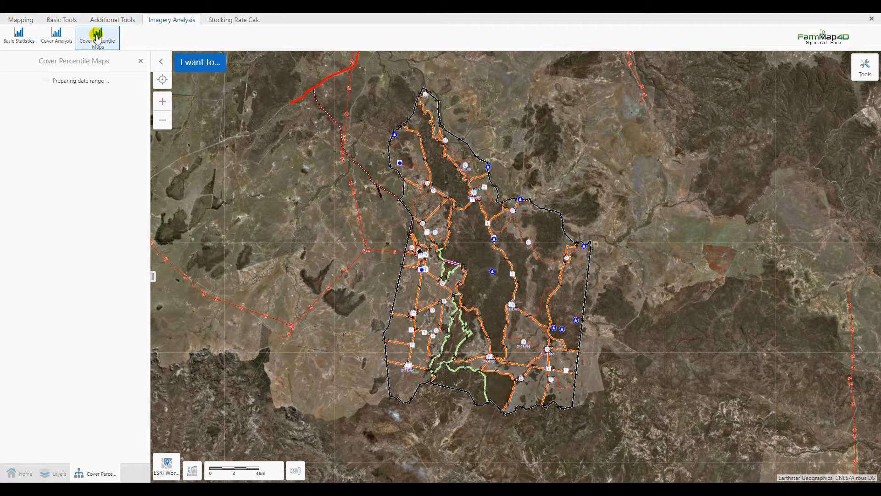
{"action": "left_click", "coordinate": [58, 93]}
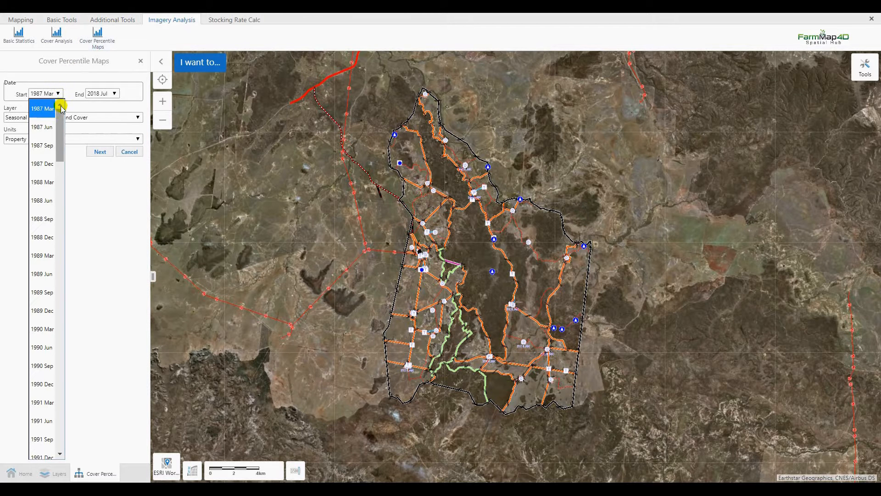
{"action": "left_click", "coordinate": [59, 93]}
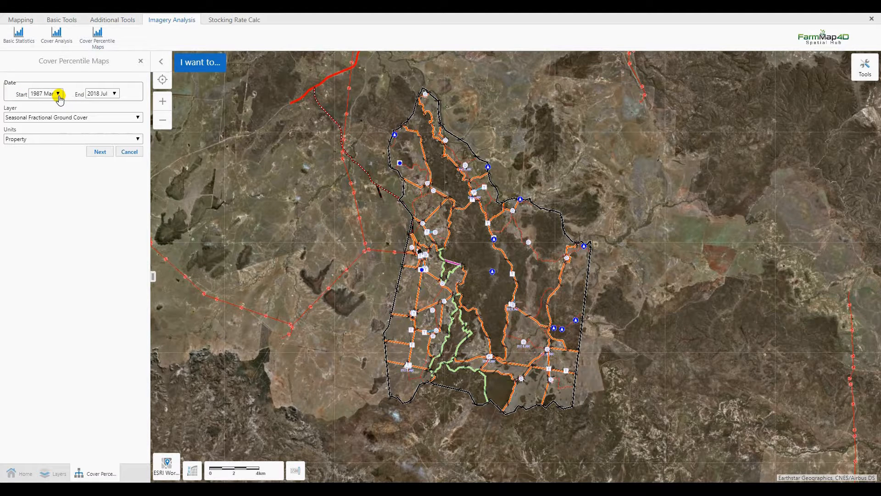
{"action": "left_click", "coordinate": [59, 94]}
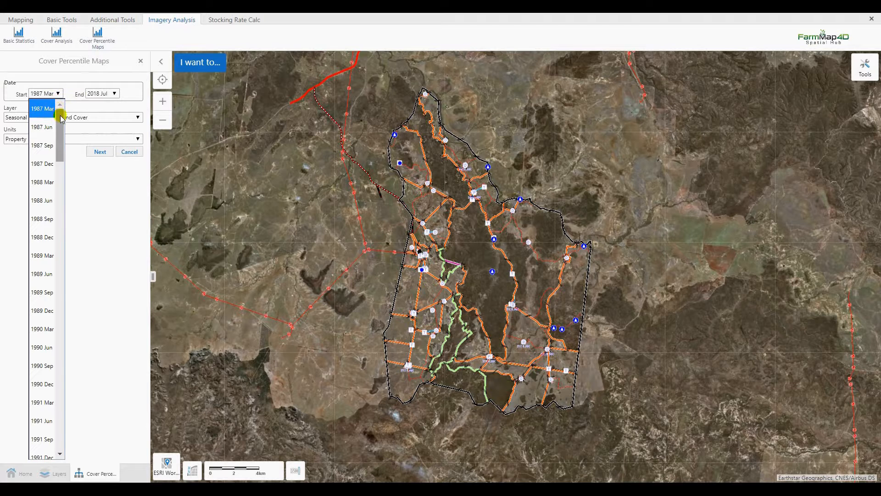
{"action": "left_click_drag", "start_coordinate": [58, 111], "coordinate": [69, 227]}
{"action": "left_click", "coordinate": [44, 374]}
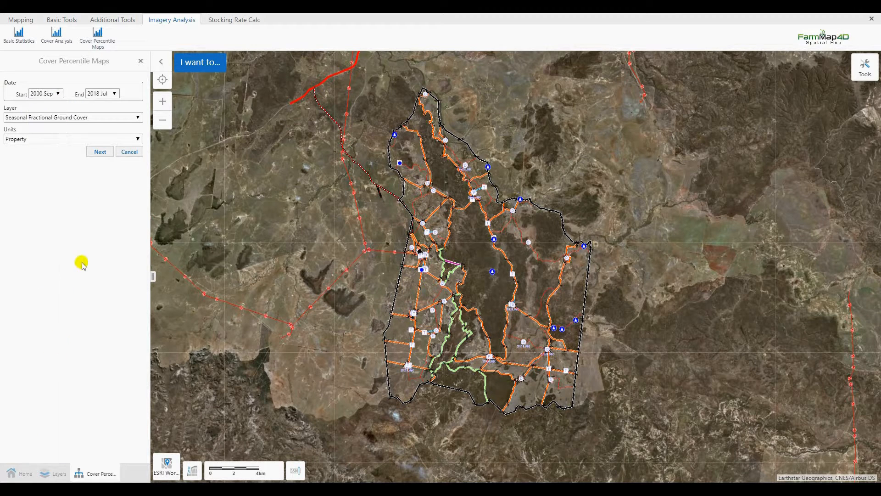
- Set the end date of the percentile analysis to 2012 Jul
{"action": "left_click", "coordinate": [115, 94]}
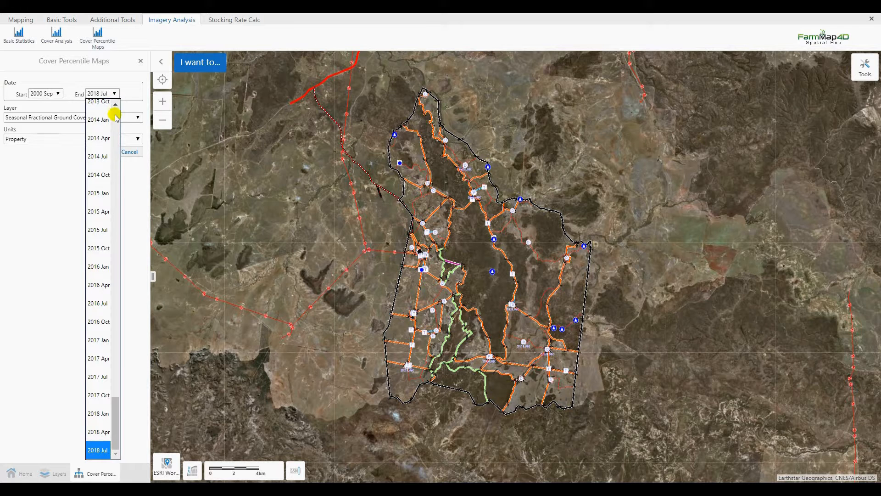
{"action": "scroll", "coordinate": [102, 142], "scroll_direction": "up", "scroll_amount": 5}
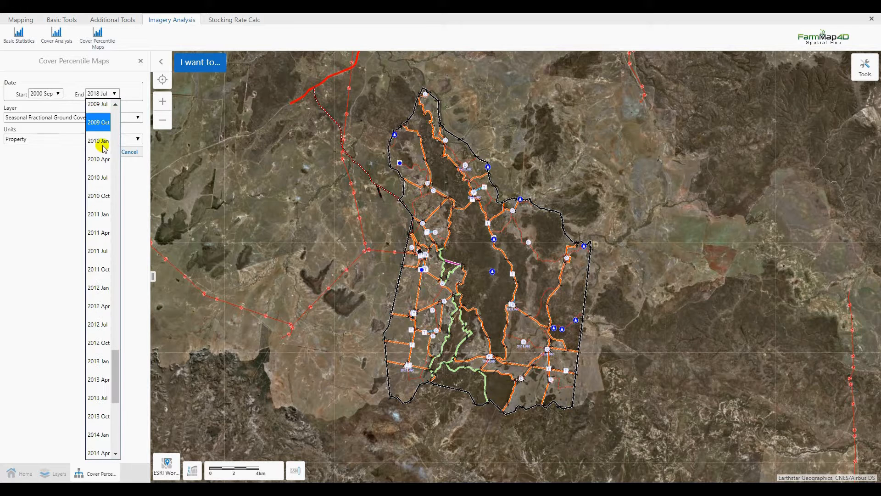
{"action": "left_click", "coordinate": [101, 326]}
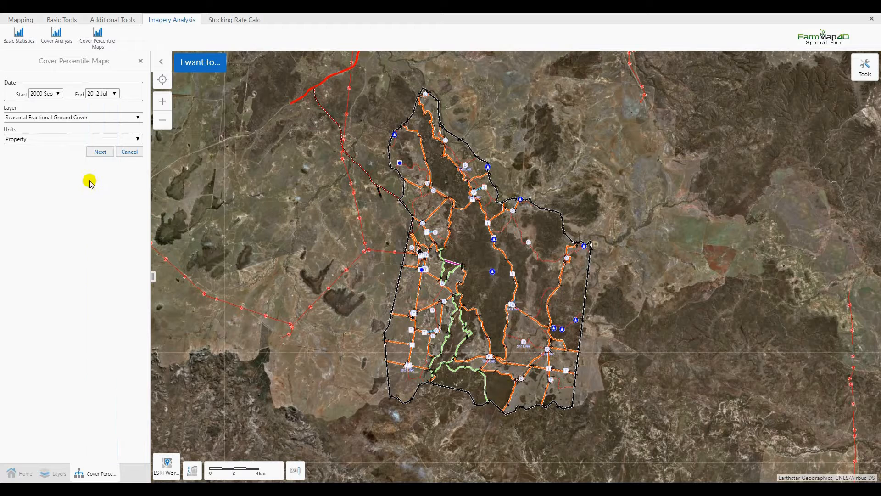
- Run the analysis with Seasonal Fractional Ground Cover layer and Property units, then close the tool
{"action": "left_click", "coordinate": [137, 118]}
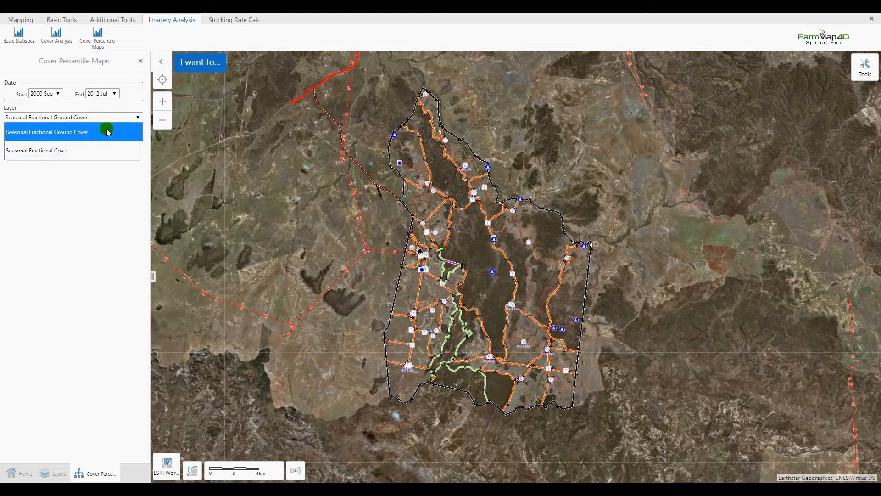
{"action": "left_click", "coordinate": [138, 118]}
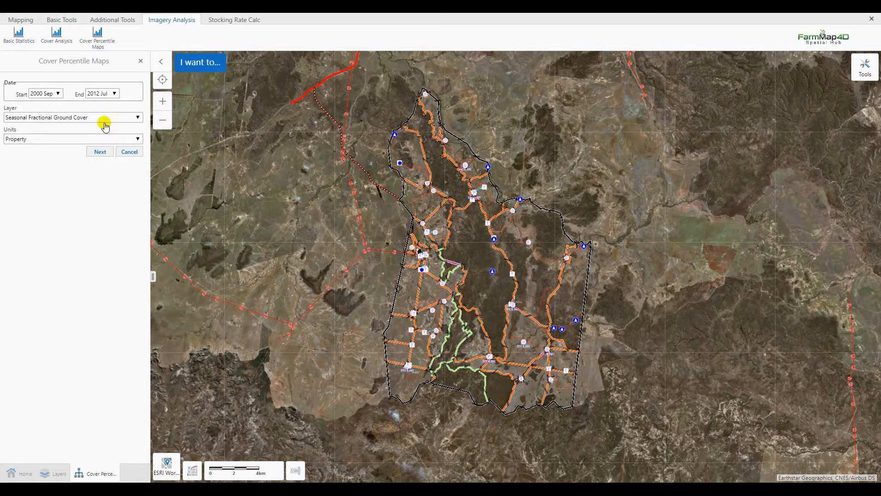
{"action": "left_click", "coordinate": [138, 140]}
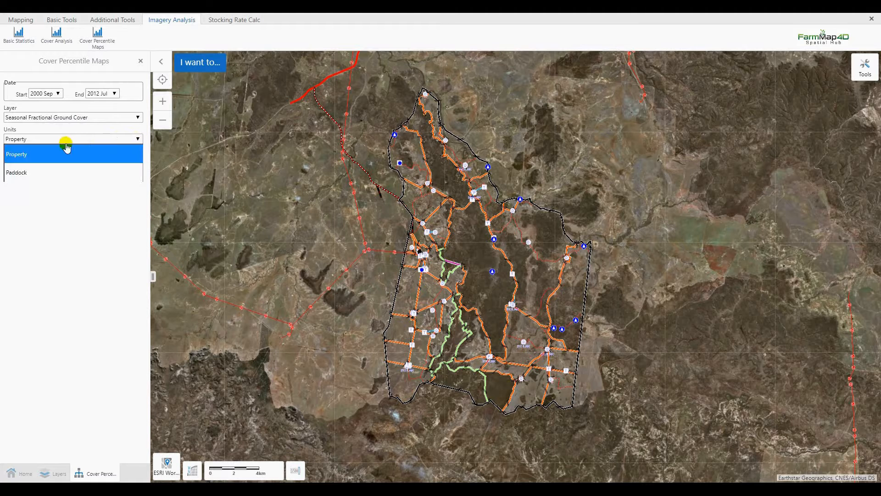
{"action": "left_click", "coordinate": [54, 178]}
{"action": "left_click", "coordinate": [61, 159]}
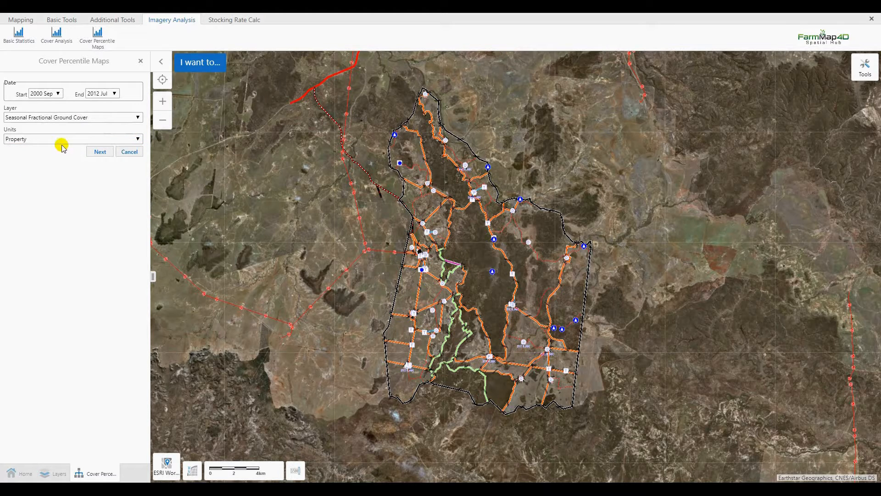
{"action": "left_click", "coordinate": [100, 152]}
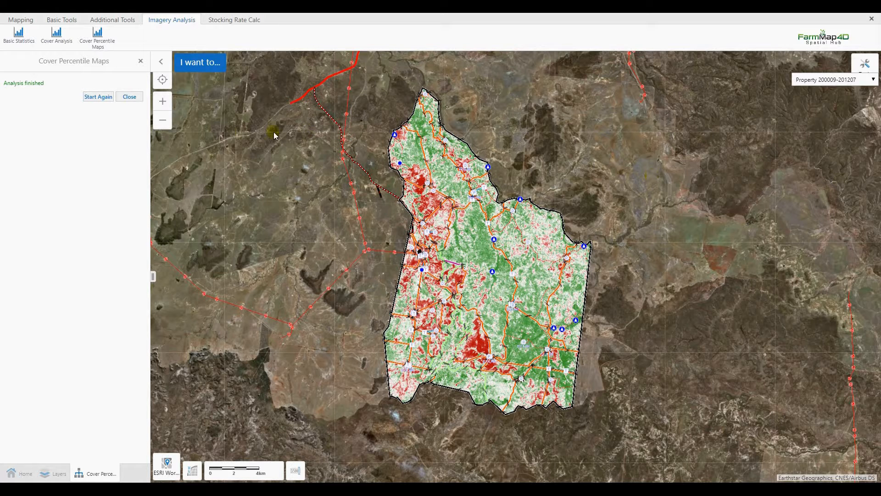
{"action": "left_click", "coordinate": [130, 97]}
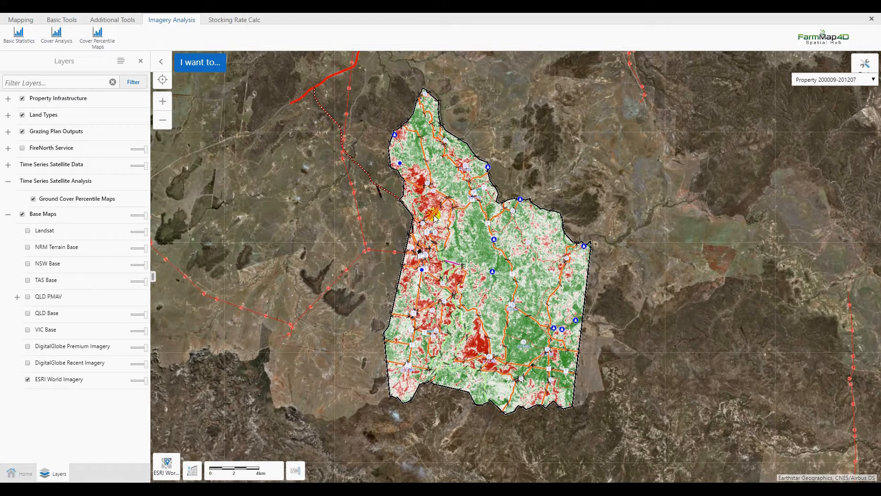
- Display the imagery legend to read the cover percentile colours, then close it
{"action": "left_click", "coordinate": [204, 67]}
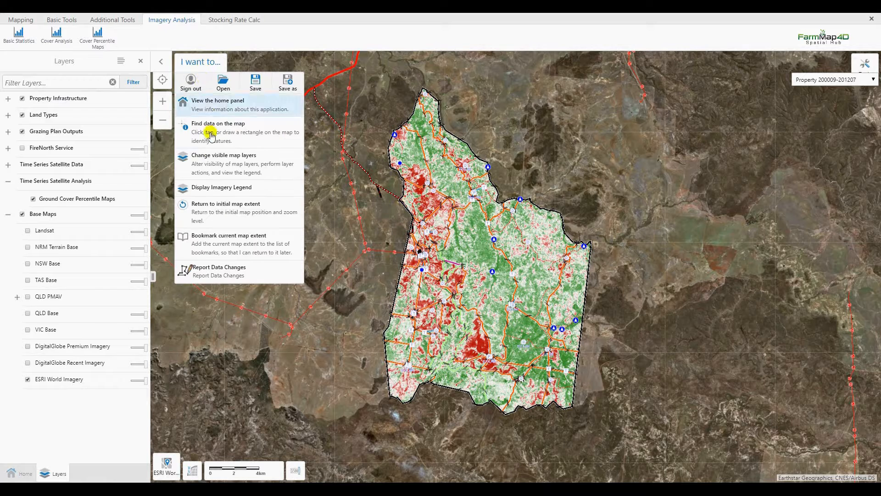
{"action": "left_click", "coordinate": [220, 188]}
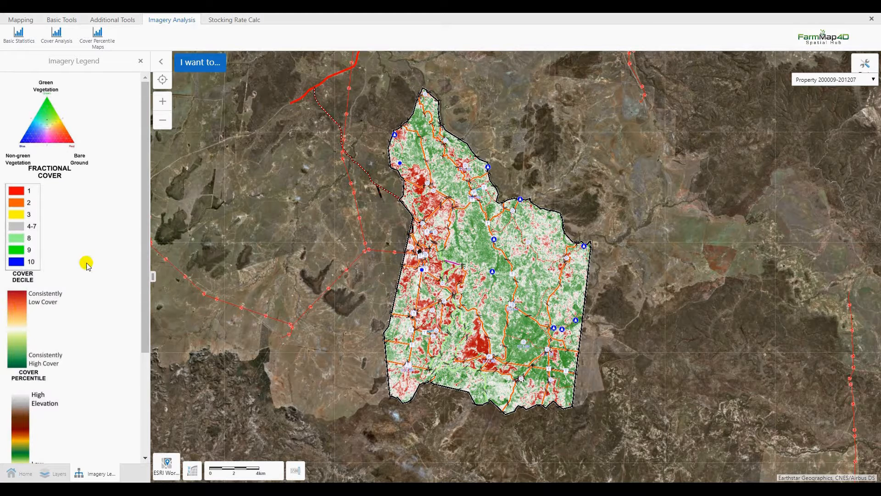
{"action": "left_click", "coordinate": [140, 61]}
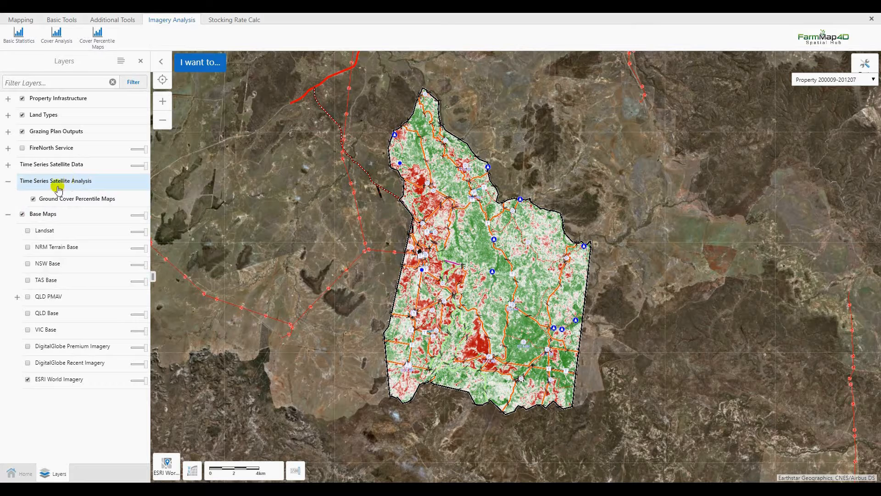
- Toggle the Ground Cover Percentile Maps layer off and back on to compare with the imagery
{"action": "left_click", "coordinate": [33, 199]}
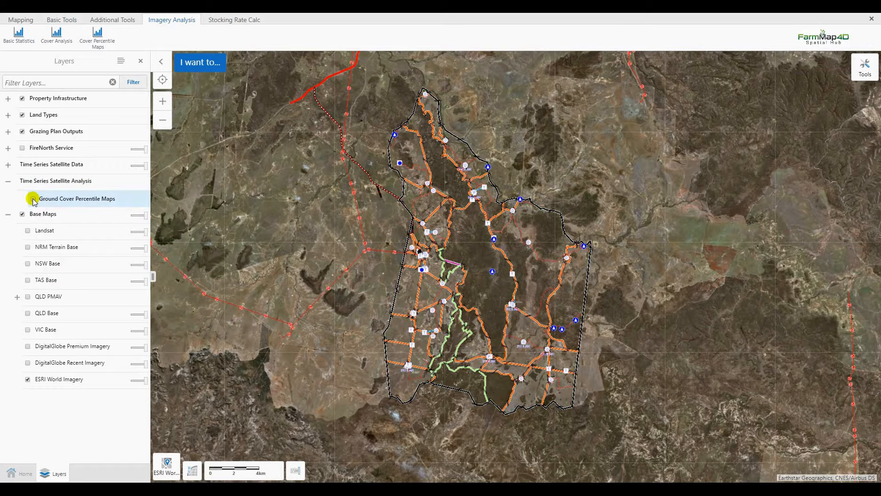
{"action": "left_click", "coordinate": [33, 198]}
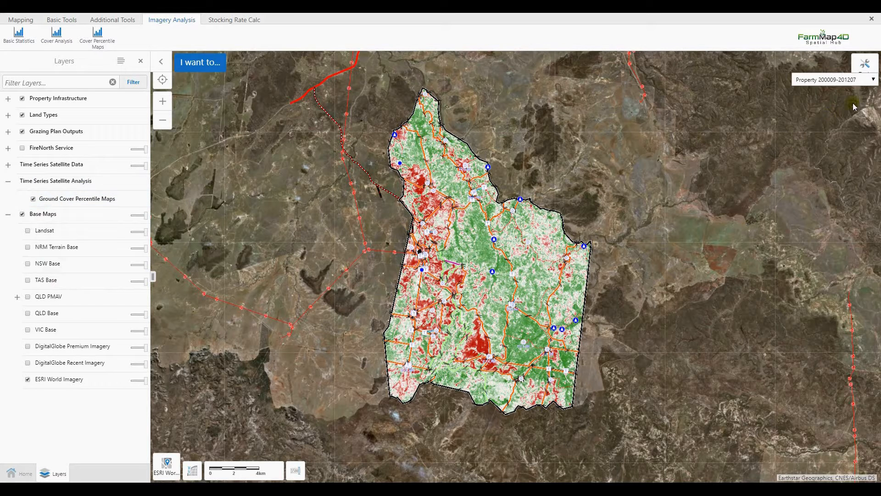
{"action": "left_click", "coordinate": [872, 79]}
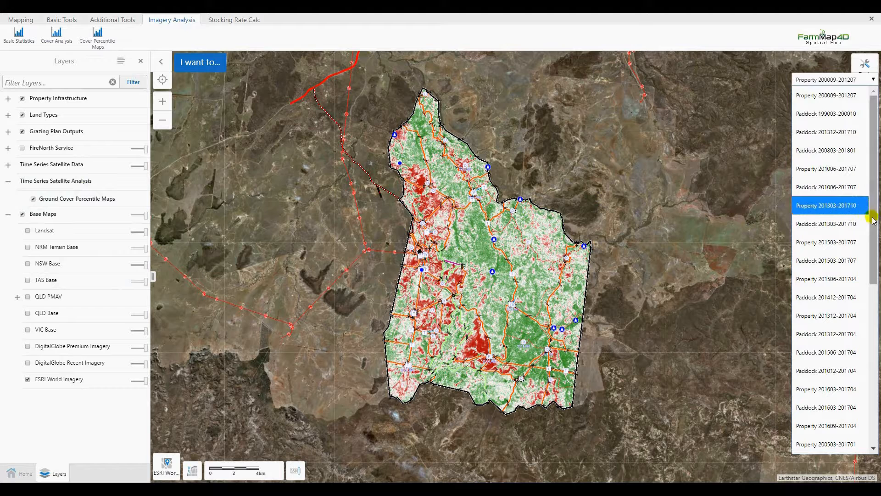
{"action": "left_click_drag", "start_coordinate": [874, 221], "coordinate": [874, 382]}
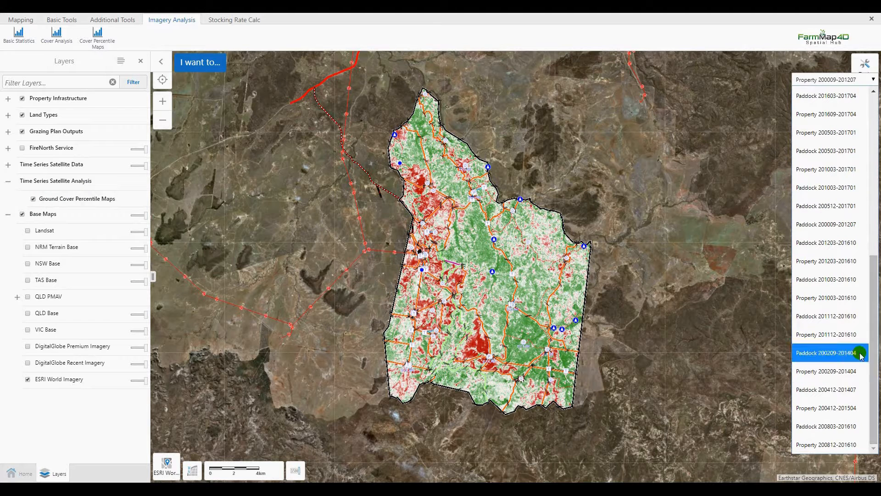
{"action": "left_click", "coordinate": [801, 224]}
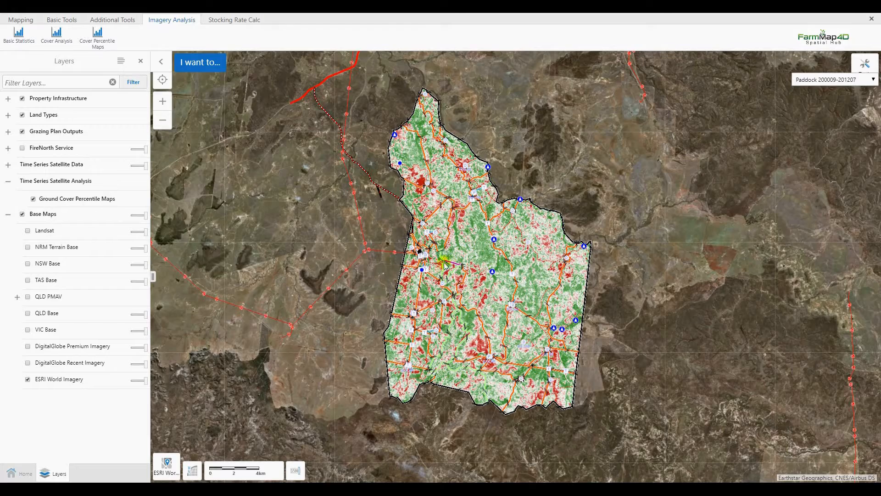
- Toggle the Ground Cover Percentile Maps layer off and on several times to compare the paddock map against the imagery
{"action": "scroll", "coordinate": [391, 290], "scroll_direction": "up", "scroll_amount": 2}
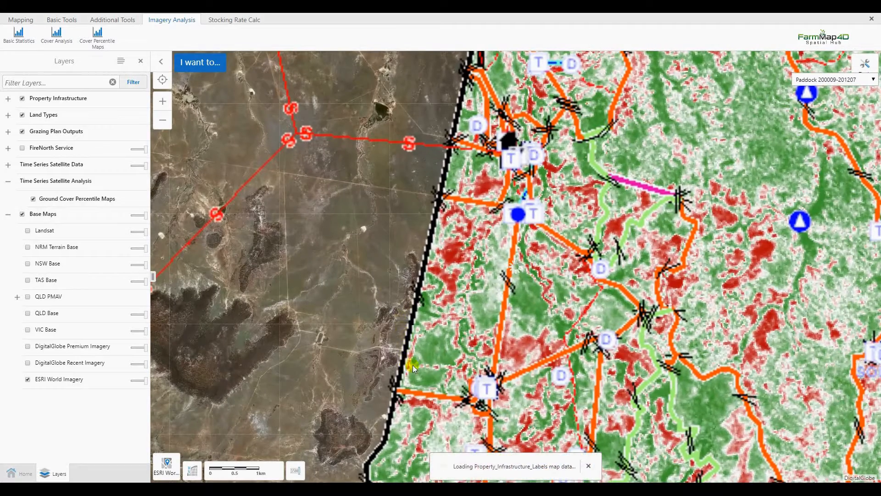
{"action": "left_click_drag", "start_coordinate": [417, 370], "coordinate": [456, 179]}
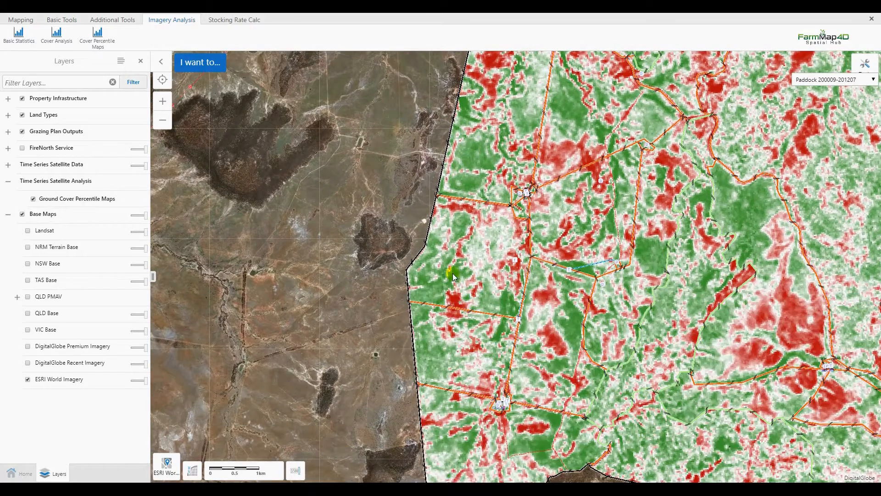
{"action": "scroll", "coordinate": [453, 274], "scroll_direction": "up", "scroll_amount": 2}
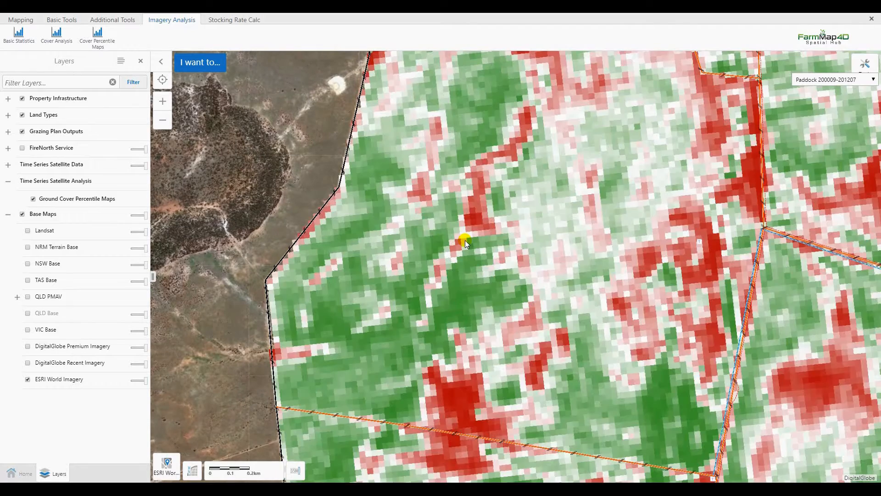
{"action": "scroll", "coordinate": [465, 240], "scroll_direction": "down", "scroll_amount": 2}
{"action": "scroll", "coordinate": [457, 232], "scroll_direction": "up", "scroll_amount": 1}
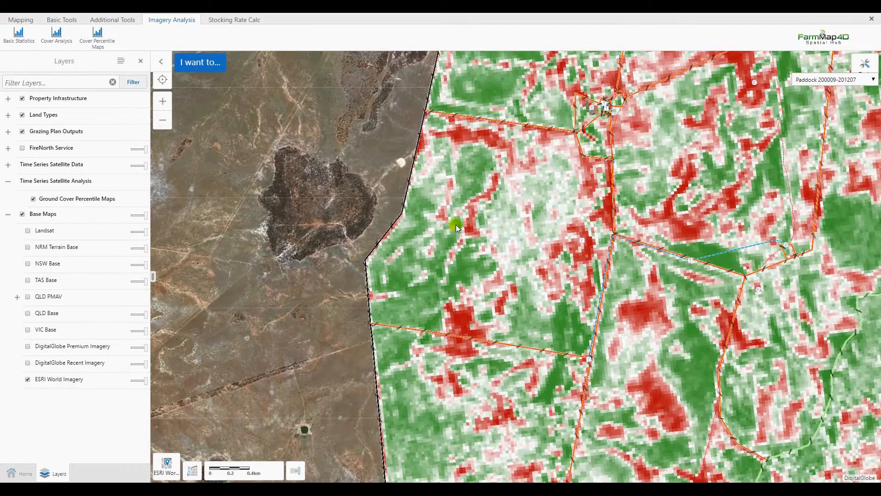
{"action": "left_click", "coordinate": [33, 199]}
{"action": "left_click", "coordinate": [33, 200]}
{"action": "left_click", "coordinate": [33, 199]}
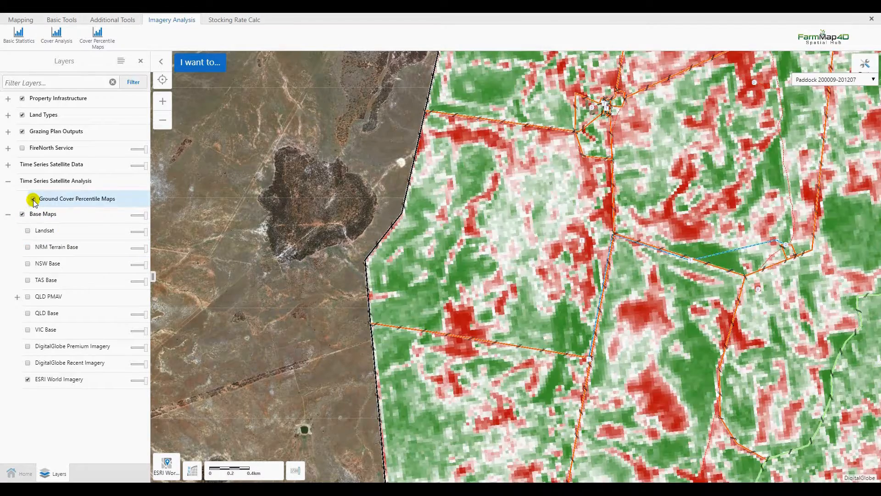
{"action": "left_click", "coordinate": [33, 199]}
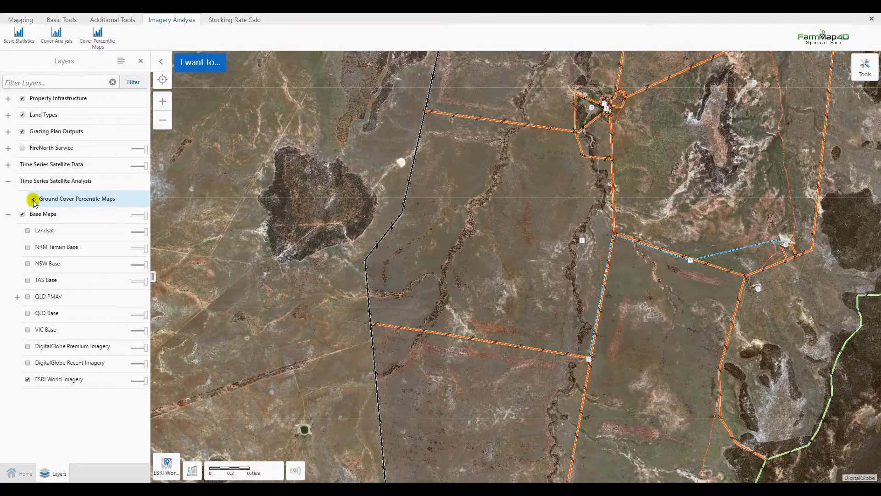
{"action": "left_click", "coordinate": [33, 200]}
{"action": "left_click", "coordinate": [33, 199]}
{"action": "left_click", "coordinate": [33, 199]}
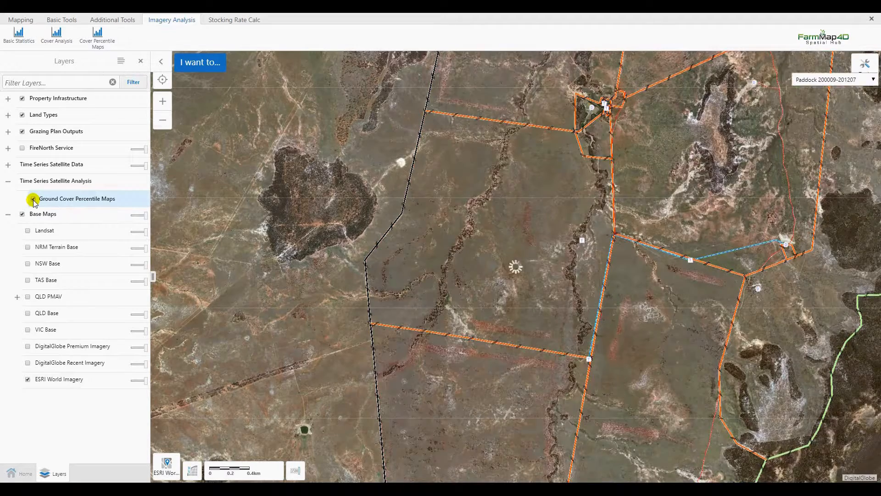
- Examine the paddock cover percentile map across the property for areas of high and low cover
{"action": "left_click_drag", "start_coordinate": [678, 145], "coordinate": [461, 302]}
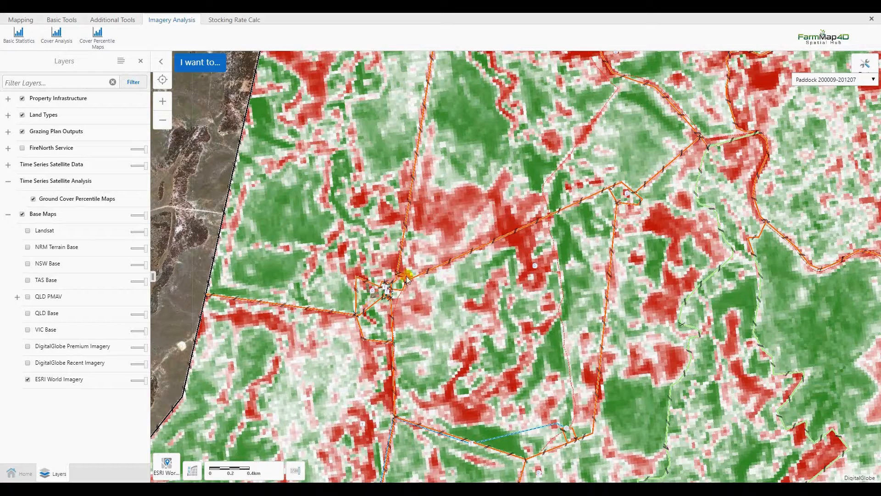
{"action": "left_click_drag", "start_coordinate": [489, 210], "coordinate": [448, 330]}
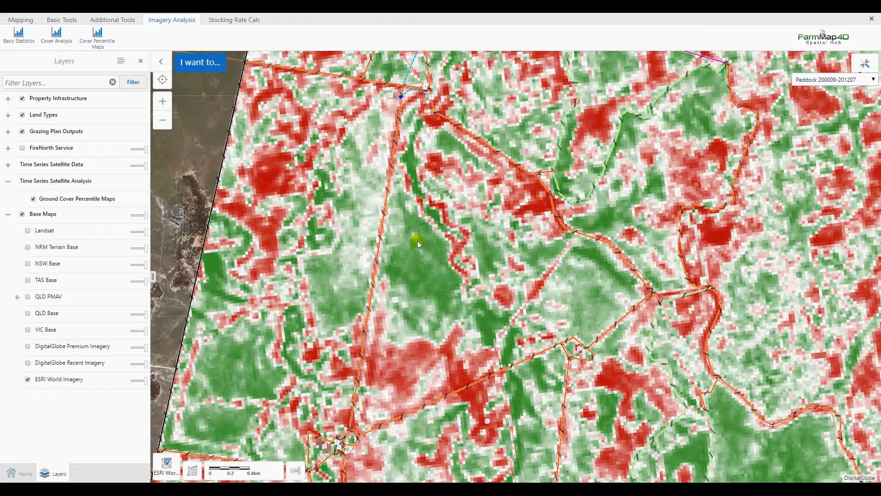
{"action": "scroll", "coordinate": [417, 241], "scroll_direction": "down", "scroll_amount": 1}
{"action": "scroll", "coordinate": [417, 241], "scroll_direction": "down", "scroll_amount": 2}
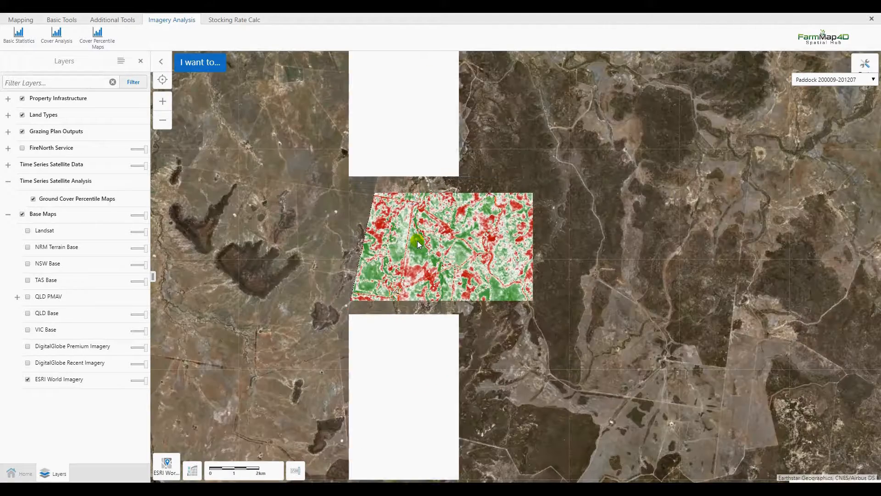
{"action": "scroll", "coordinate": [415, 222], "scroll_direction": "down", "scroll_amount": 2}
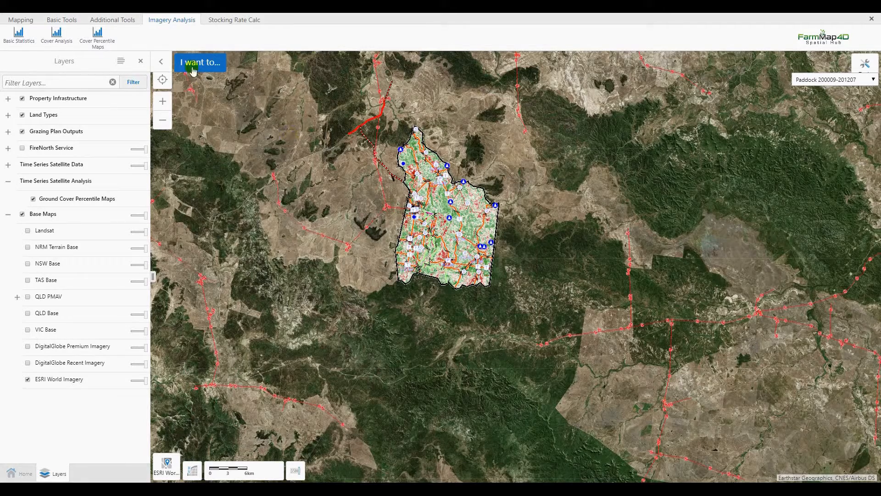
{"action": "left_click", "coordinate": [197, 64]}
{"action": "left_click", "coordinate": [221, 205]}
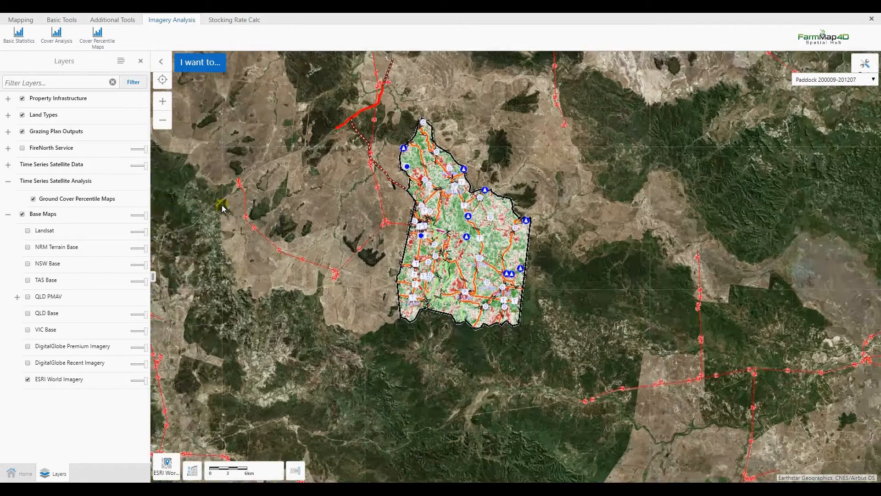